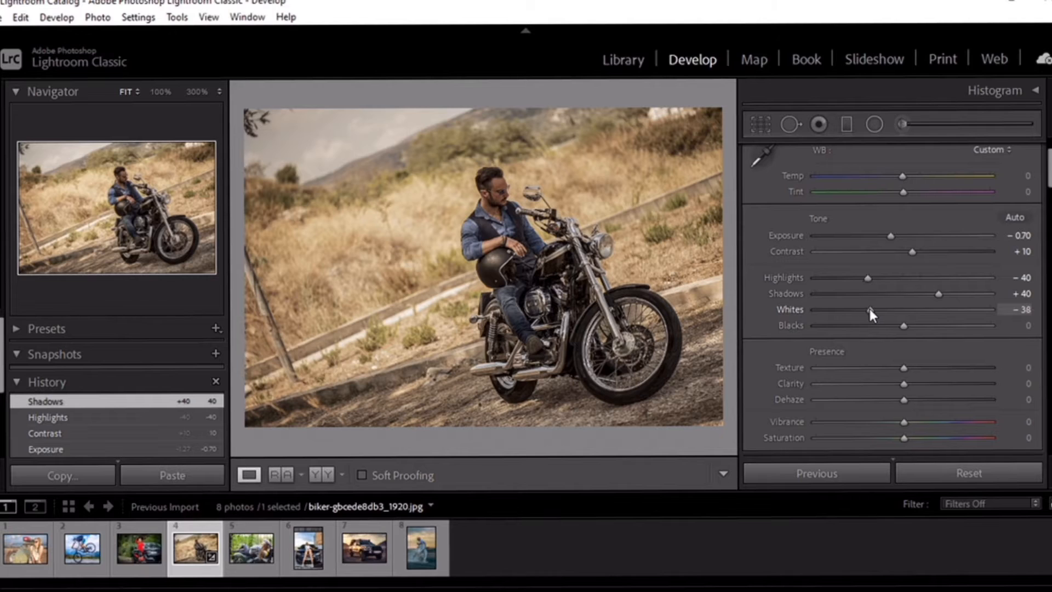
Set the photo's Whites to -50 and Blacks to -15.
{"action": "left_click_drag", "start_coordinate": [870, 308], "coordinate": [886, 327]}
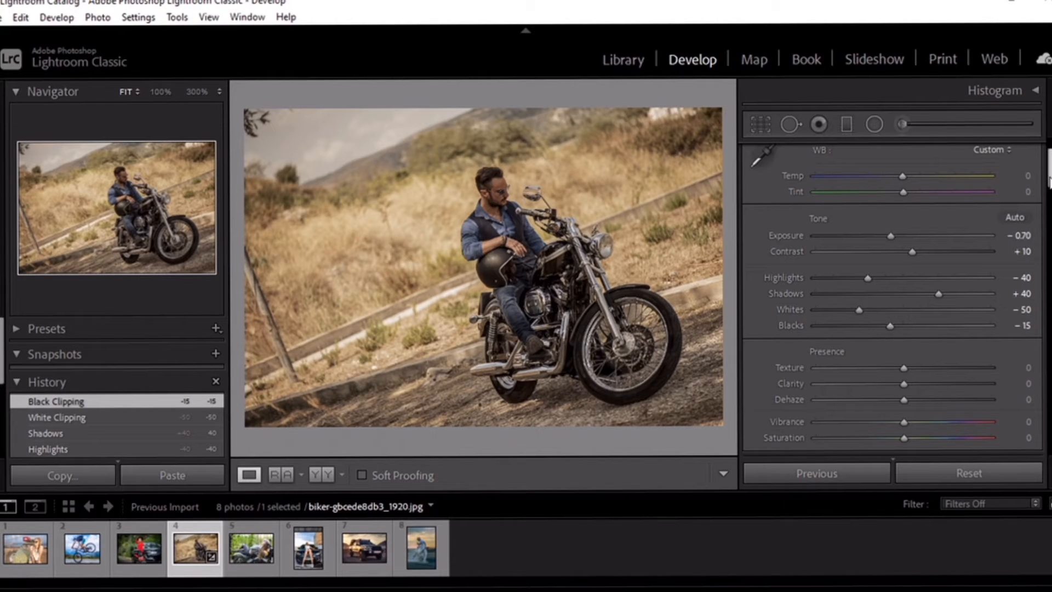
Set Clarity to +20, Dehaze to +40, Vibrance to +17 and Saturation to +3, and check the before/after comparison.
{"action": "scroll", "coordinate": [904, 252], "scroll_direction": "down", "scroll_amount": 3}
{"action": "left_click_drag", "start_coordinate": [904, 252], "coordinate": [918, 253]}
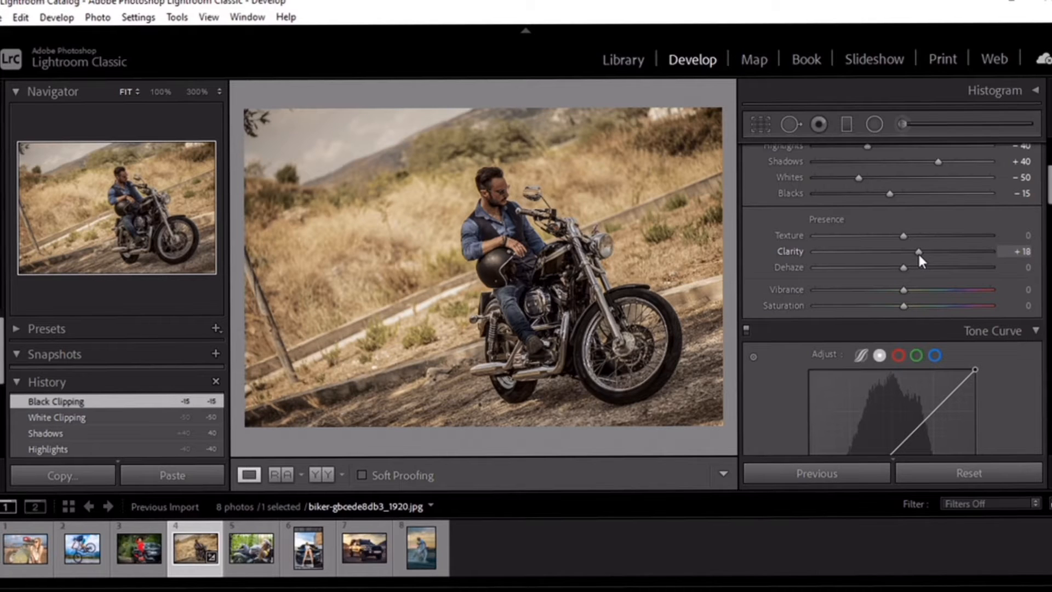
{"action": "left_click_drag", "start_coordinate": [919, 252], "coordinate": [922, 255]}
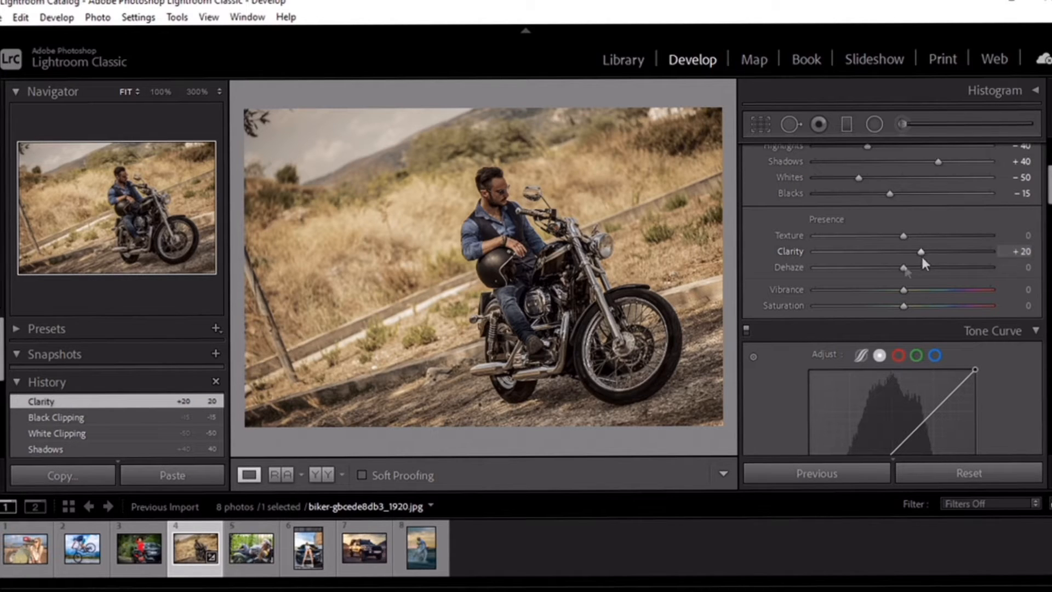
{"action": "left_click_drag", "start_coordinate": [903, 267], "coordinate": [940, 276]}
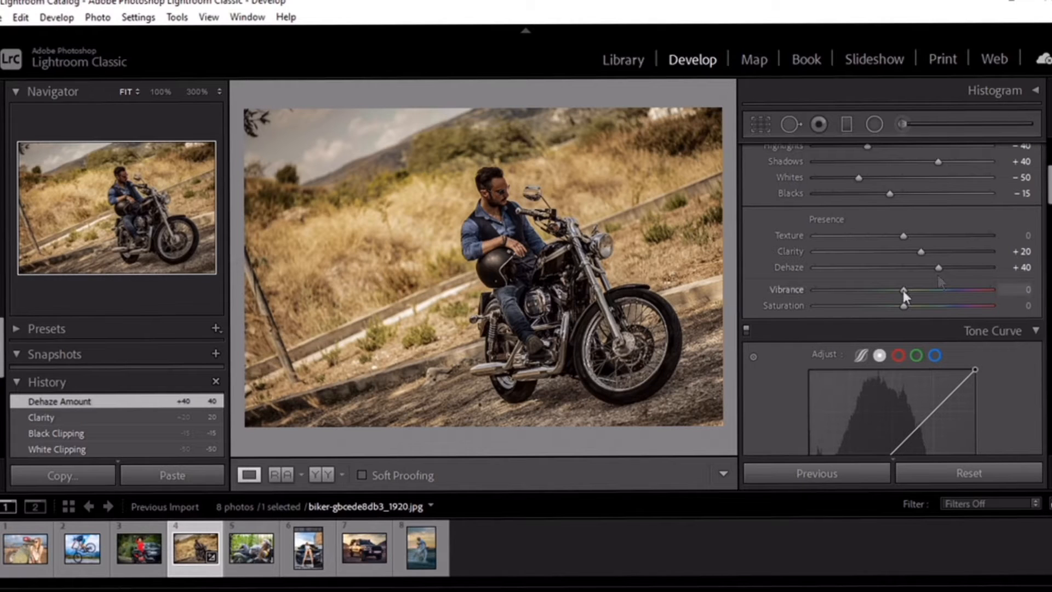
{"action": "mouse_move", "coordinate": [903, 291]}
{"action": "left_mouse_down"}
{"action": "mouse_move", "coordinate": [926, 291]}
{"action": "mouse_move", "coordinate": [918, 294]}
{"action": "left_mouse_up"}
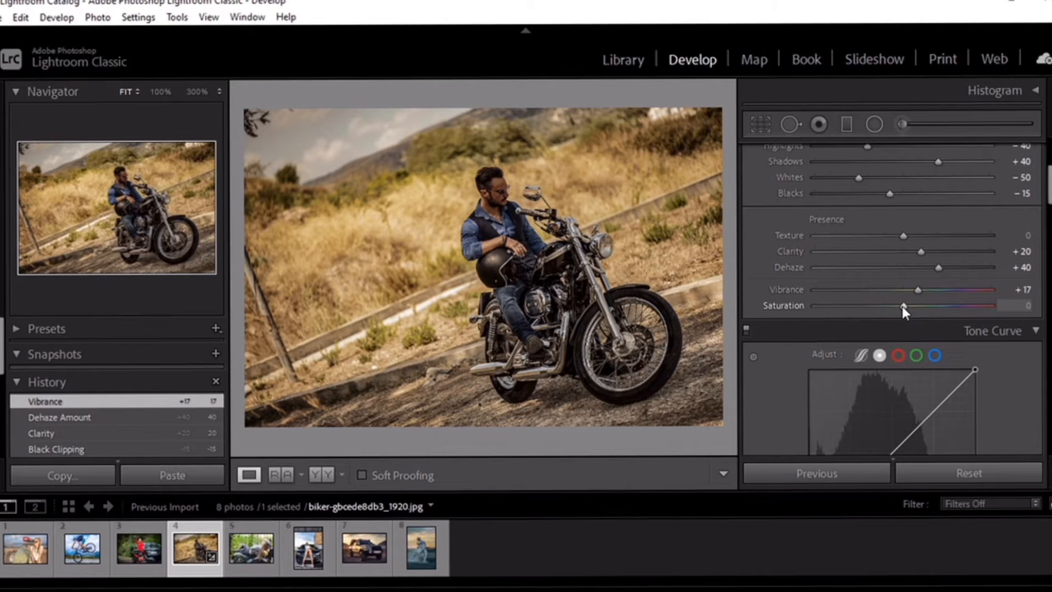
{"action": "left_click_drag", "start_coordinate": [902, 307], "coordinate": [905, 309]}
{"action": "key", "text": "y"}
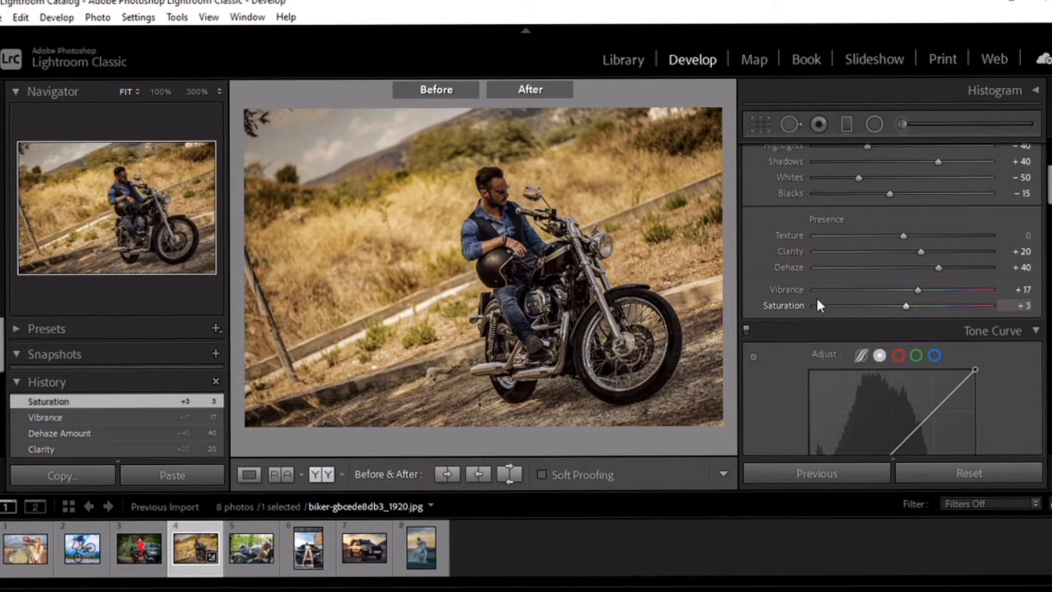
{"action": "key", "text": "y"}
Shape the point tone curve with three points at input/output 62/50, 128/104 and 190/198.
{"action": "scroll", "coordinate": [848, 350], "scroll_direction": "down", "scroll_amount": 3}
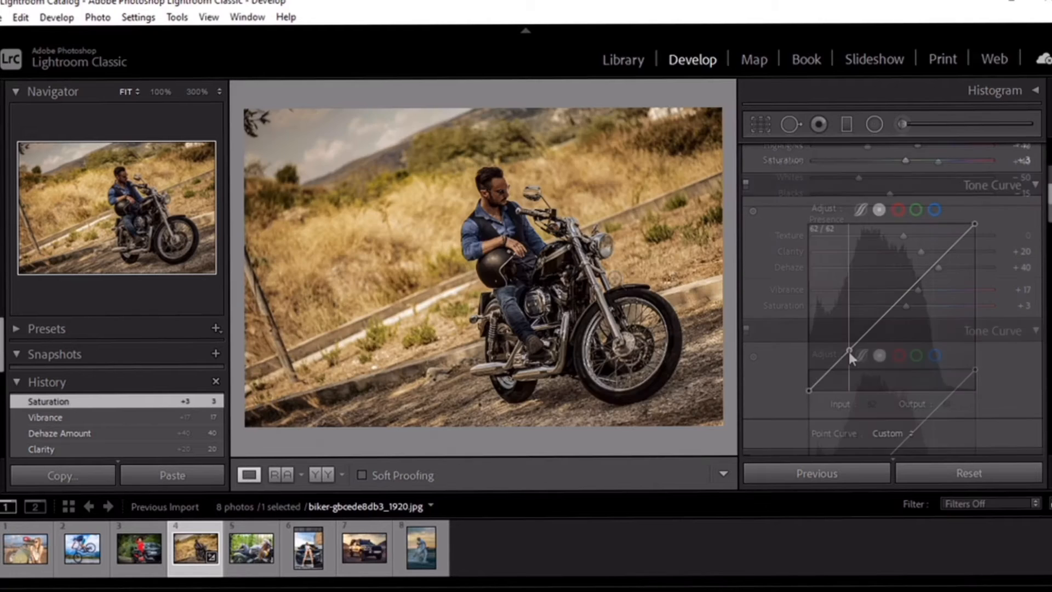
{"action": "left_click_drag", "start_coordinate": [848, 350], "coordinate": [850, 358]}
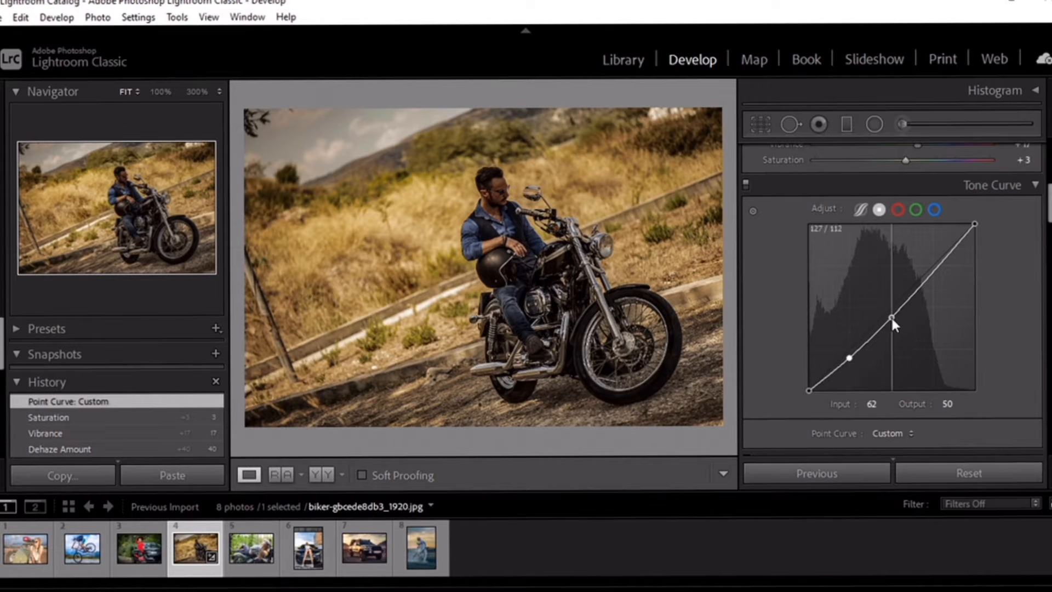
{"action": "left_click_drag", "start_coordinate": [891, 317], "coordinate": [892, 323]}
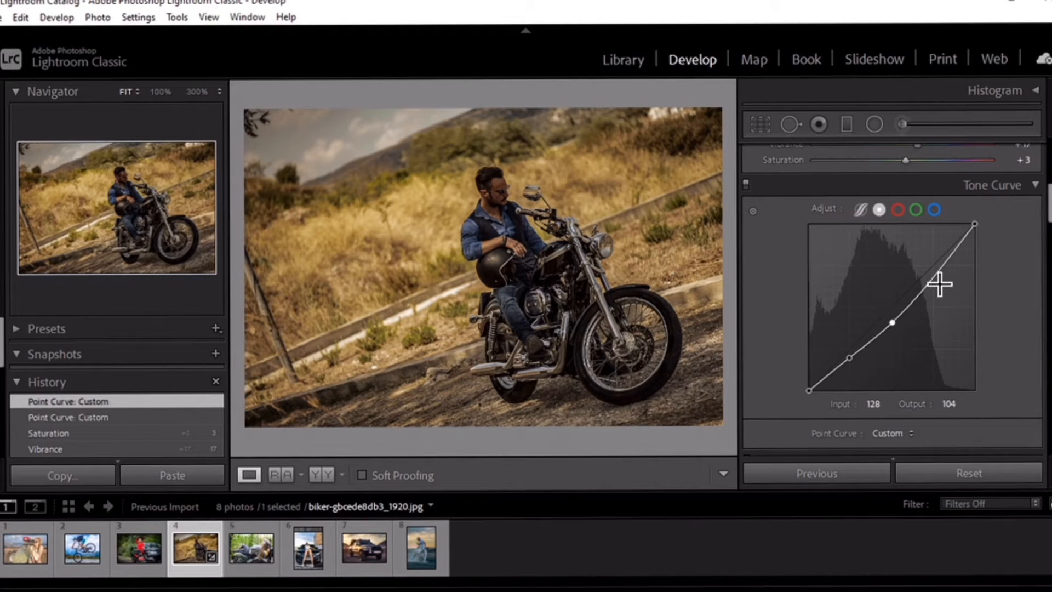
{"action": "left_click_drag", "start_coordinate": [933, 274], "coordinate": [933, 261]}
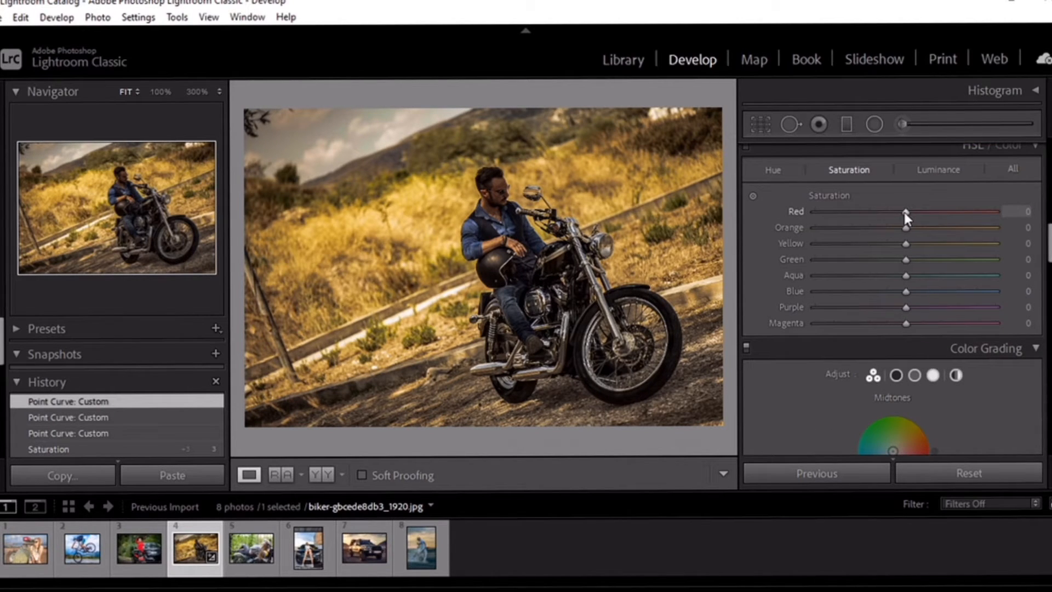
Set the red color range's saturation to +16 and its luminance to -10.
{"action": "left_click_drag", "start_coordinate": [904, 213], "coordinate": [918, 219]}
{"action": "left_click", "coordinate": [932, 170]}
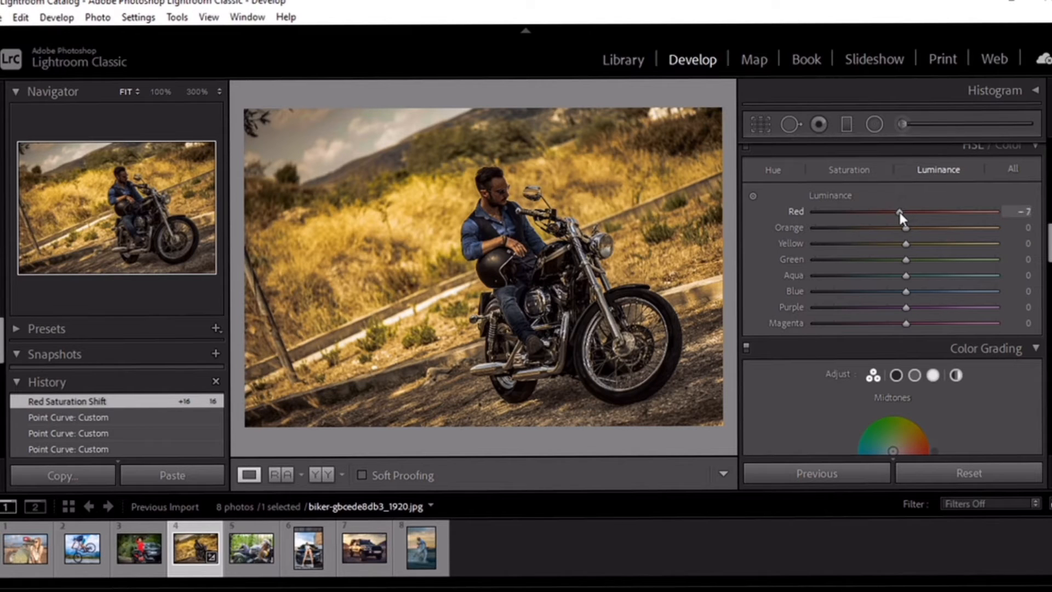
{"action": "left_click_drag", "start_coordinate": [900, 212], "coordinate": [896, 217]}
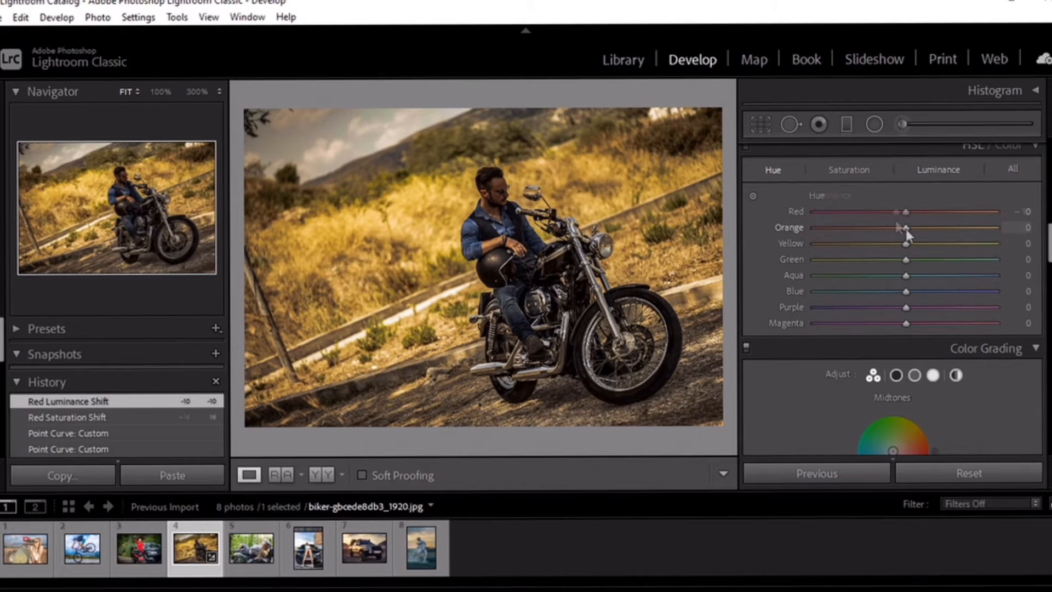
Adjust the orange color range to hue -10, saturation -10 and luminance +16.
{"action": "left_click_drag", "start_coordinate": [906, 229], "coordinate": [897, 228]}
{"action": "left_click", "coordinate": [849, 170]}
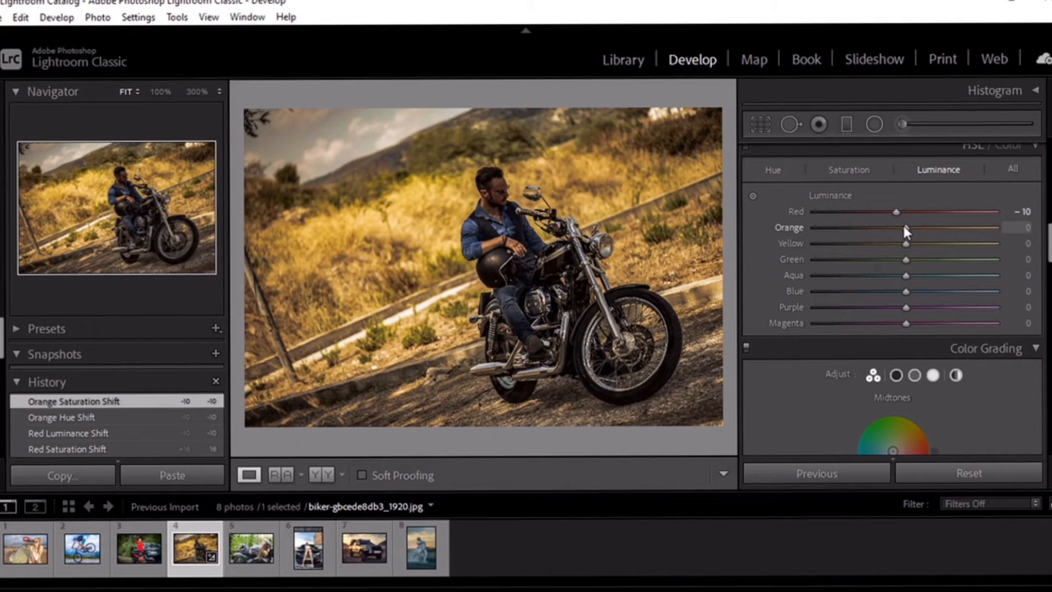
{"action": "left_click_drag", "start_coordinate": [904, 226], "coordinate": [918, 228]}
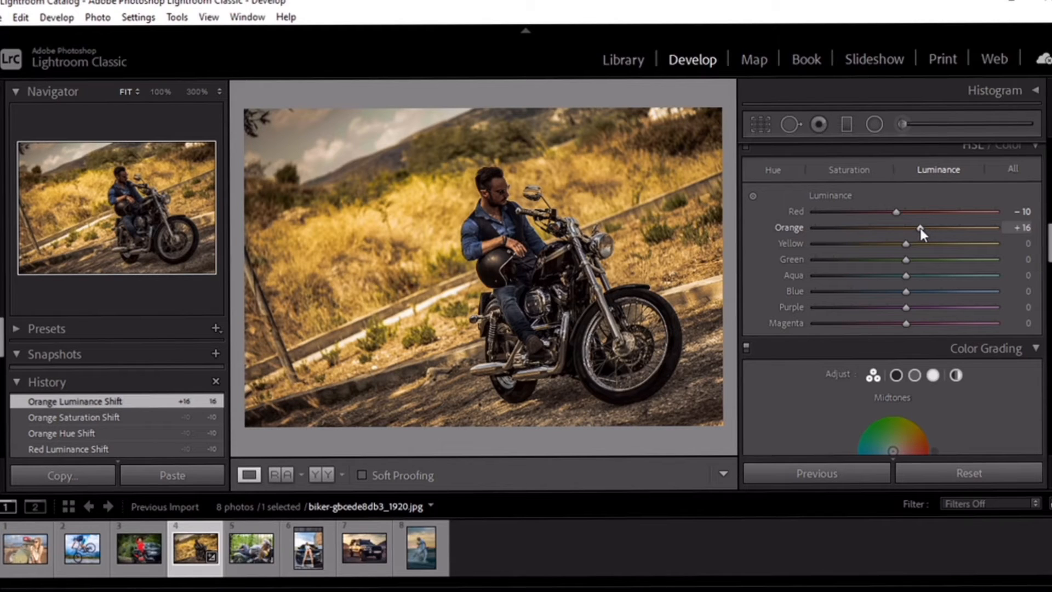
Set the yellow hue and saturation to -100 and the green saturation to -100.
{"action": "left_click", "coordinate": [773, 169]}
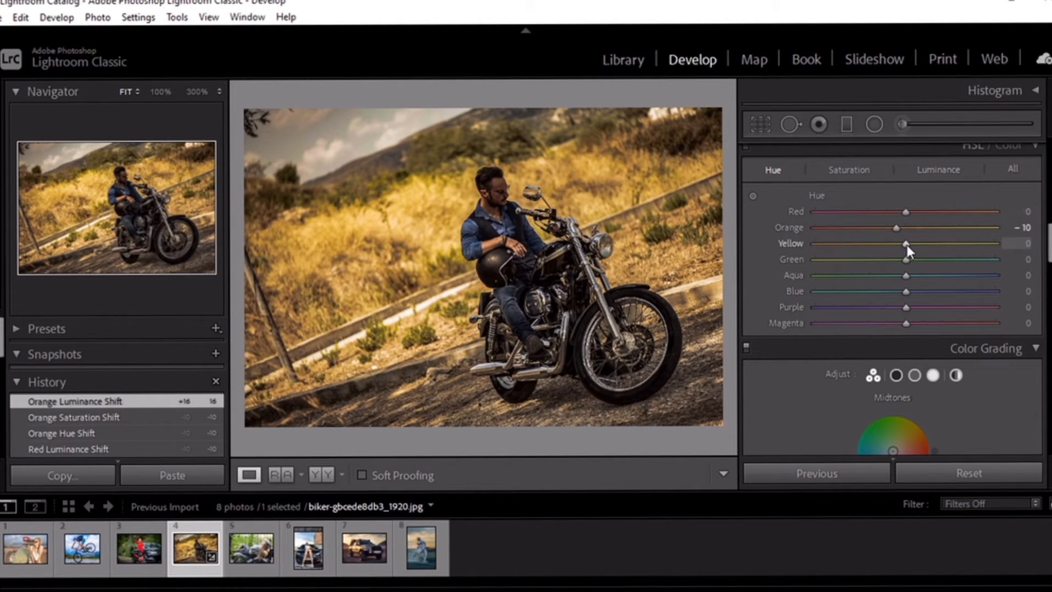
{"action": "left_click_drag", "start_coordinate": [905, 243], "coordinate": [806, 246]}
{"action": "left_click", "coordinate": [849, 169]}
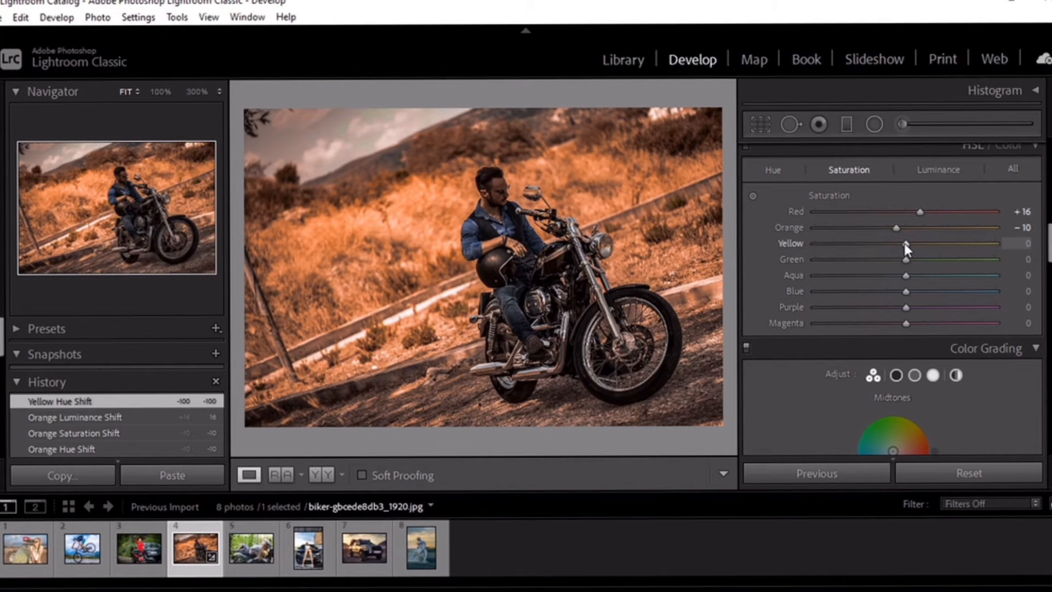
{"action": "left_click_drag", "start_coordinate": [904, 245], "coordinate": [779, 242]}
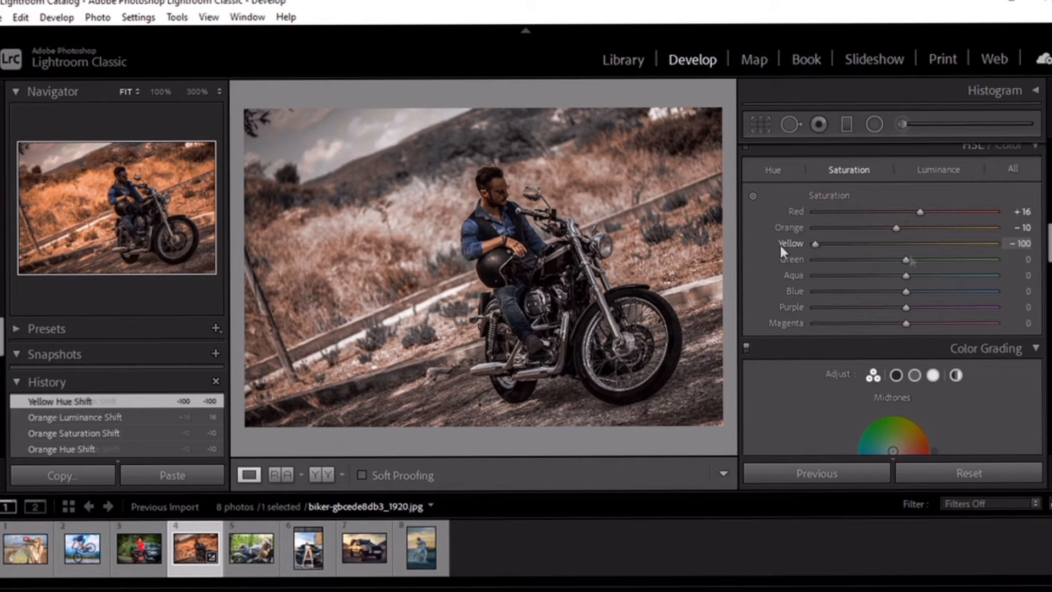
{"action": "left_click_drag", "start_coordinate": [906, 259], "coordinate": [800, 260]}
Set the aqua color range's hue to -100 and its saturation to +3.
{"action": "key", "text": "ctrl+alt+shift+h"}
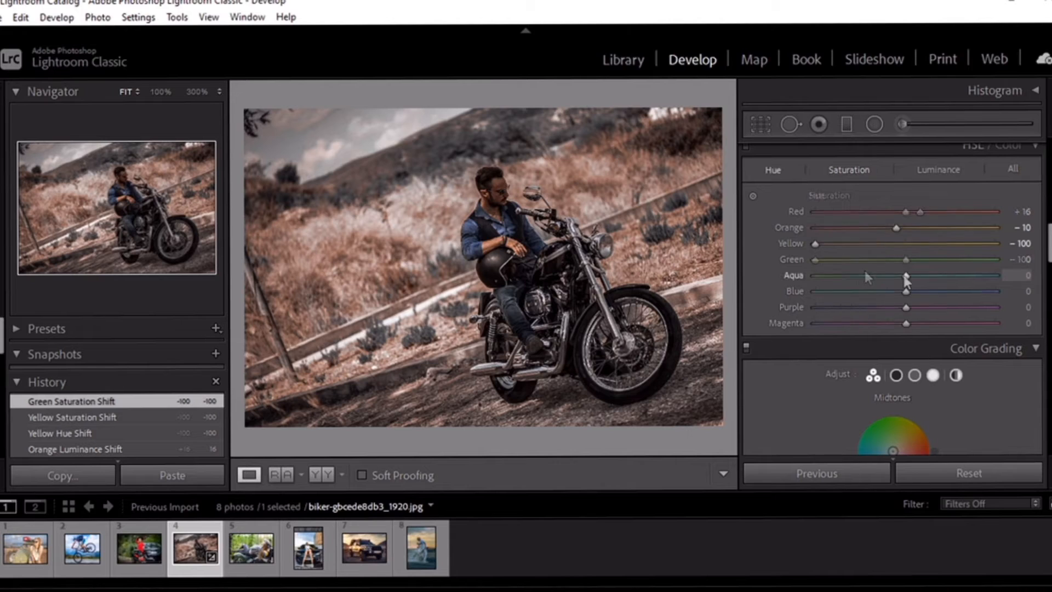
{"action": "left_click_drag", "start_coordinate": [905, 274], "coordinate": [791, 275]}
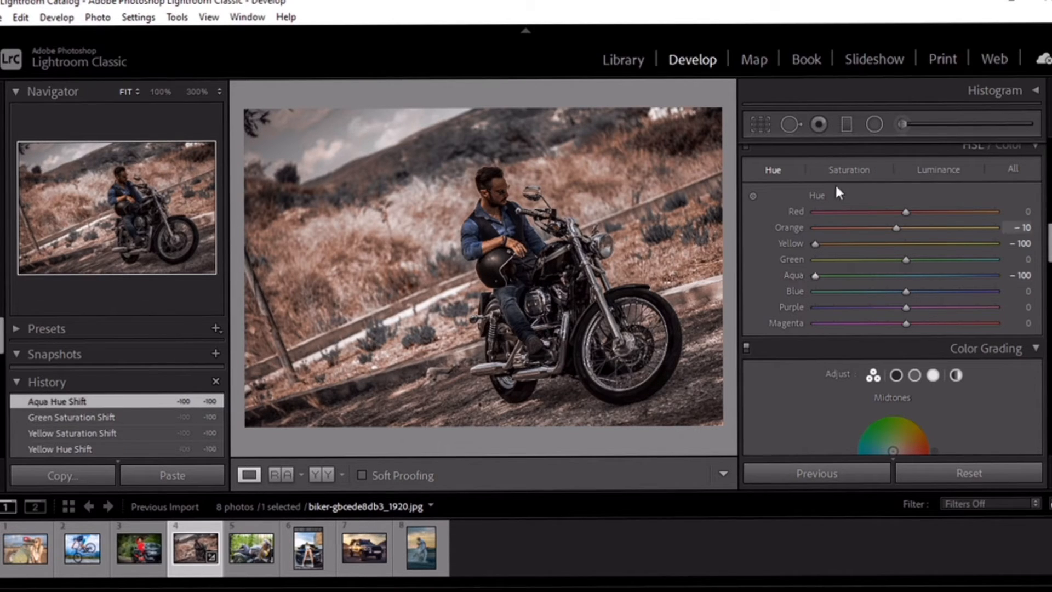
{"action": "left_click", "coordinate": [856, 169]}
{"action": "left_click_drag", "start_coordinate": [908, 275], "coordinate": [908, 277]}
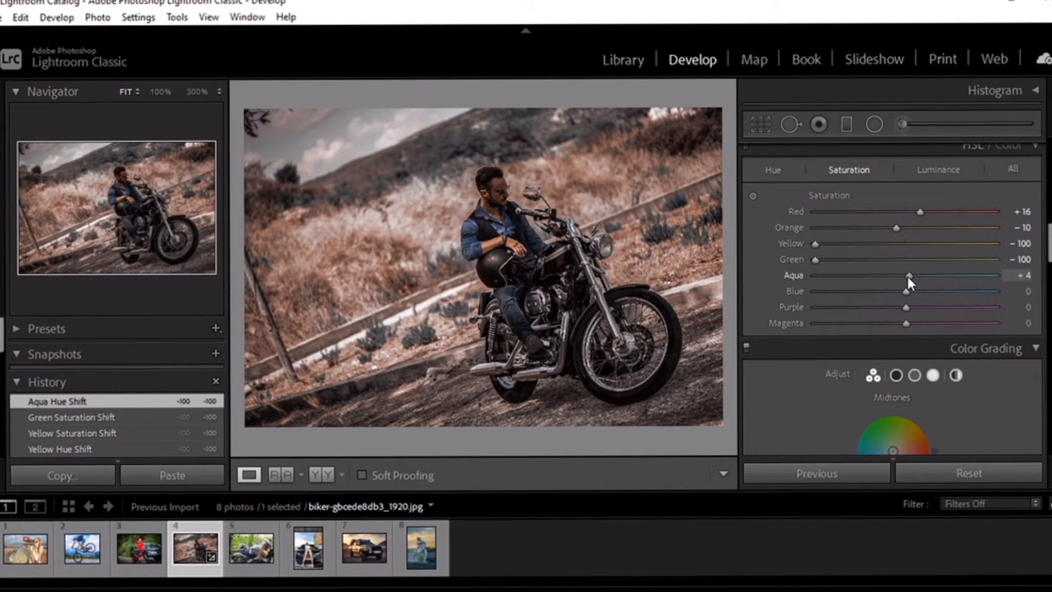
{"action": "left_click_drag", "start_coordinate": [906, 278], "coordinate": [906, 278]}
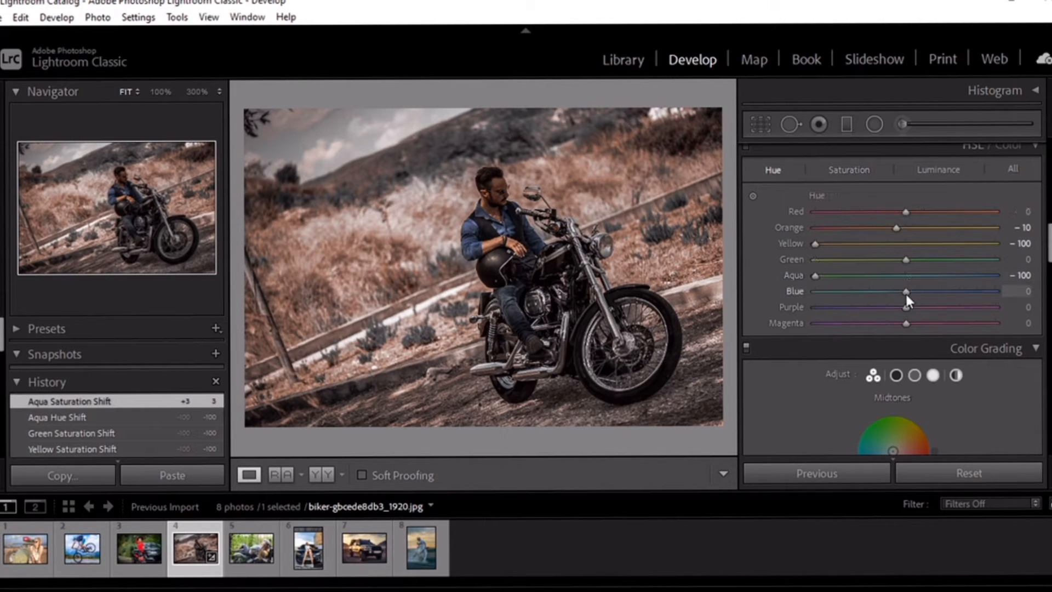
Set the blue color range's hue to -30 and its saturation to -53.
{"action": "left_click_drag", "start_coordinate": [902, 298], "coordinate": [878, 301]}
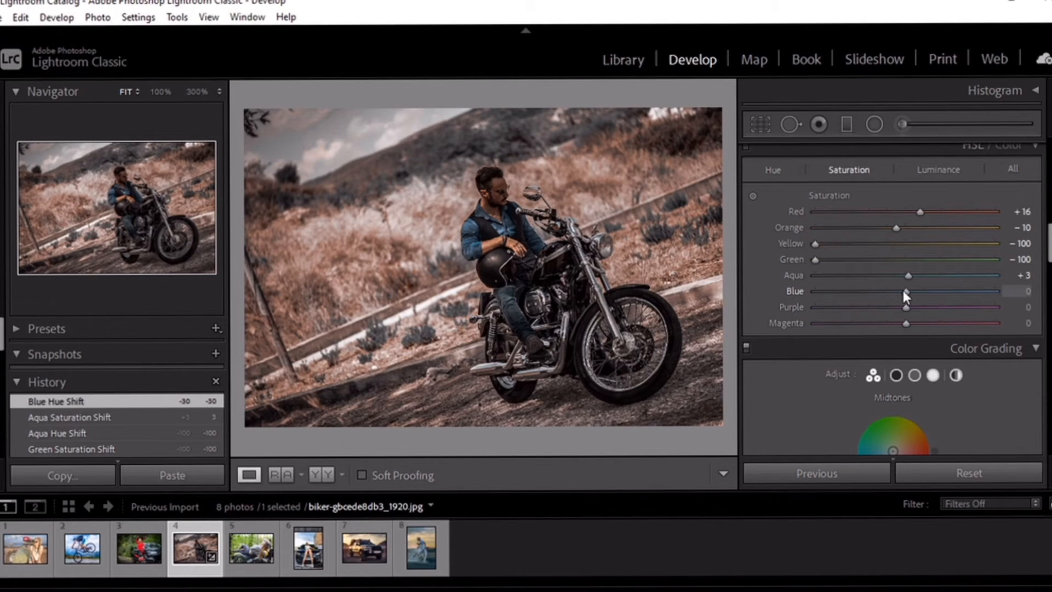
{"action": "left_click_drag", "start_coordinate": [904, 290], "coordinate": [939, 296]}
{"action": "left_click_drag", "start_coordinate": [947, 295], "coordinate": [856, 296]}
Set the purple and magenta saturation to -100 and compare the photo before and after.
{"action": "left_click_drag", "start_coordinate": [855, 292], "coordinate": [801, 308]}
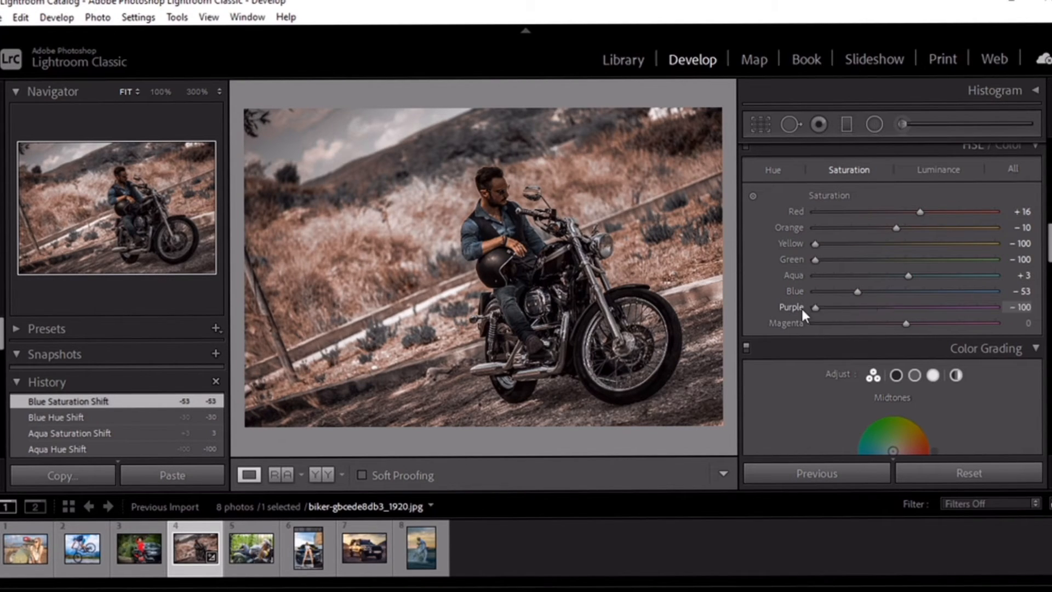
{"action": "left_click_drag", "start_coordinate": [907, 323], "coordinate": [791, 322]}
{"action": "key", "text": "y"}
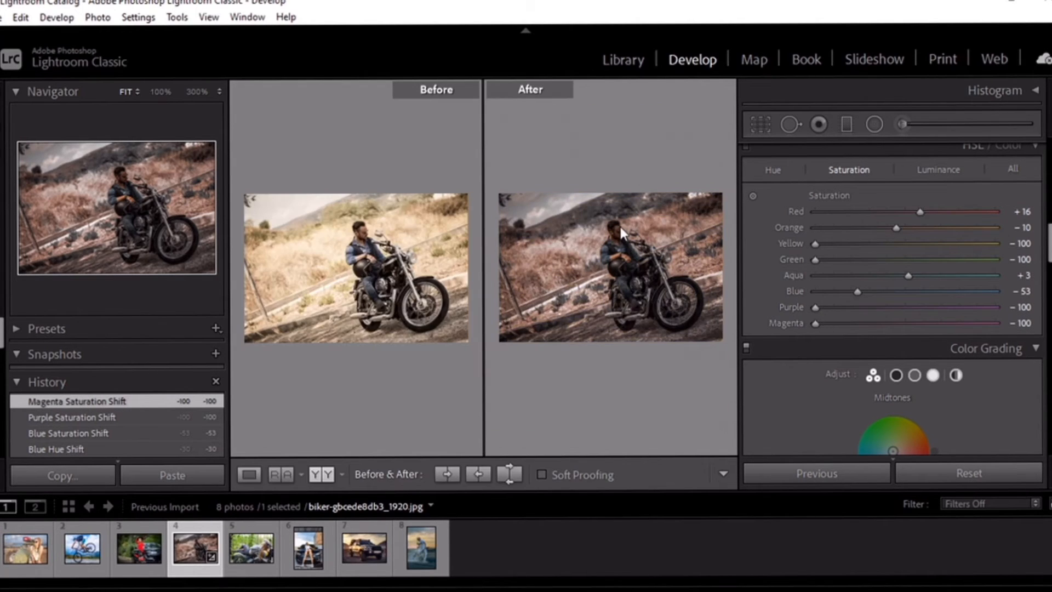
{"action": "key", "text": "y"}
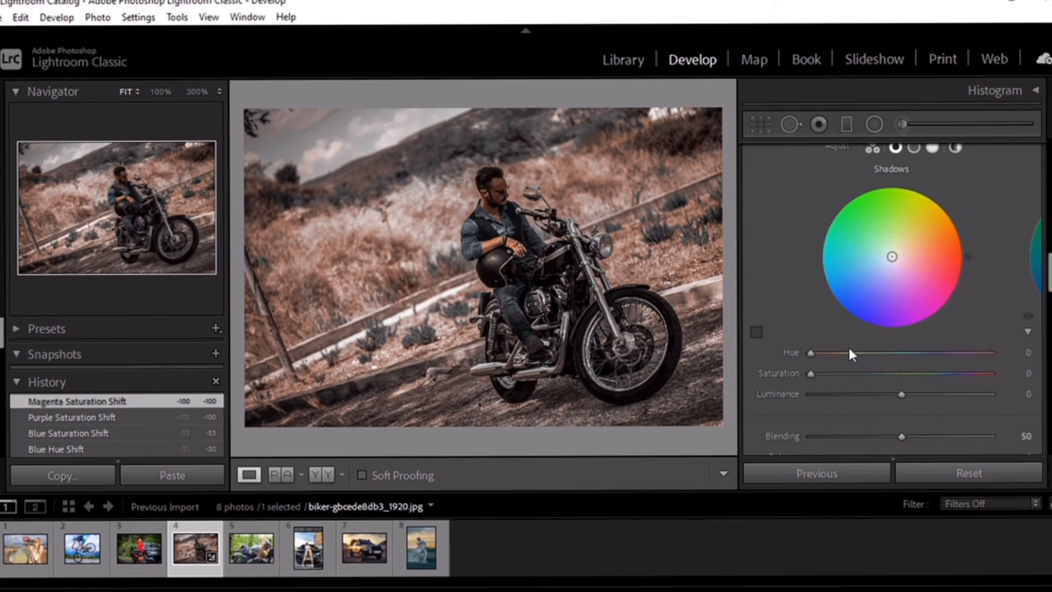
Color grade the shadows with hue 220 and saturation 10, and the highlights with hue 210 and saturation 55.
{"action": "left_click_drag", "start_coordinate": [849, 352], "coordinate": [918, 361]}
{"action": "left_click_drag", "start_coordinate": [812, 373], "coordinate": [909, 360]}
{"action": "left_click", "coordinate": [932, 148]}
{"action": "left_click_drag", "start_coordinate": [824, 288], "coordinate": [827, 295]}
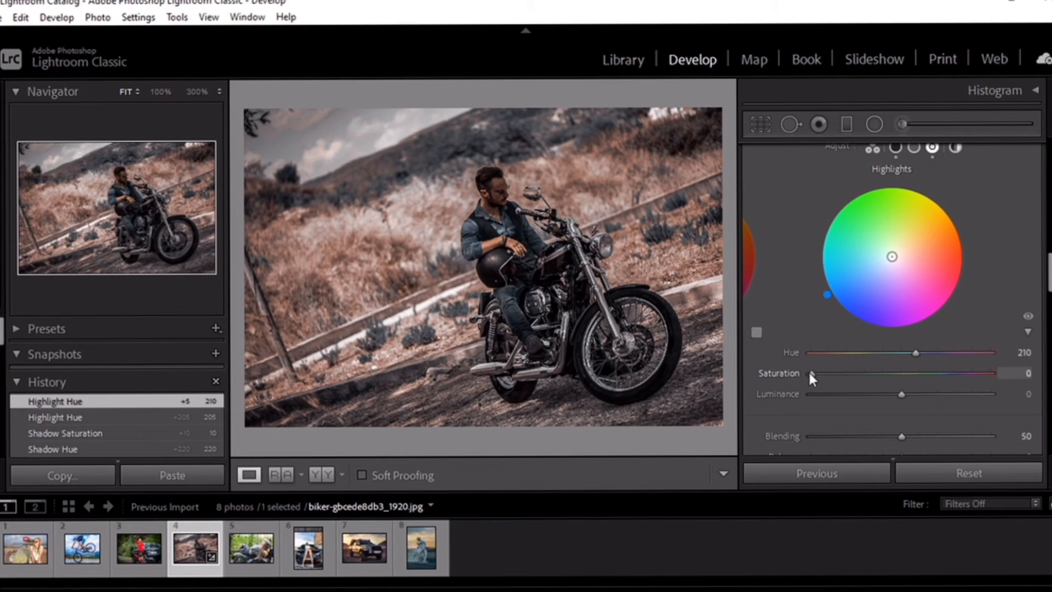
{"action": "left_click_drag", "start_coordinate": [810, 373], "coordinate": [910, 380]}
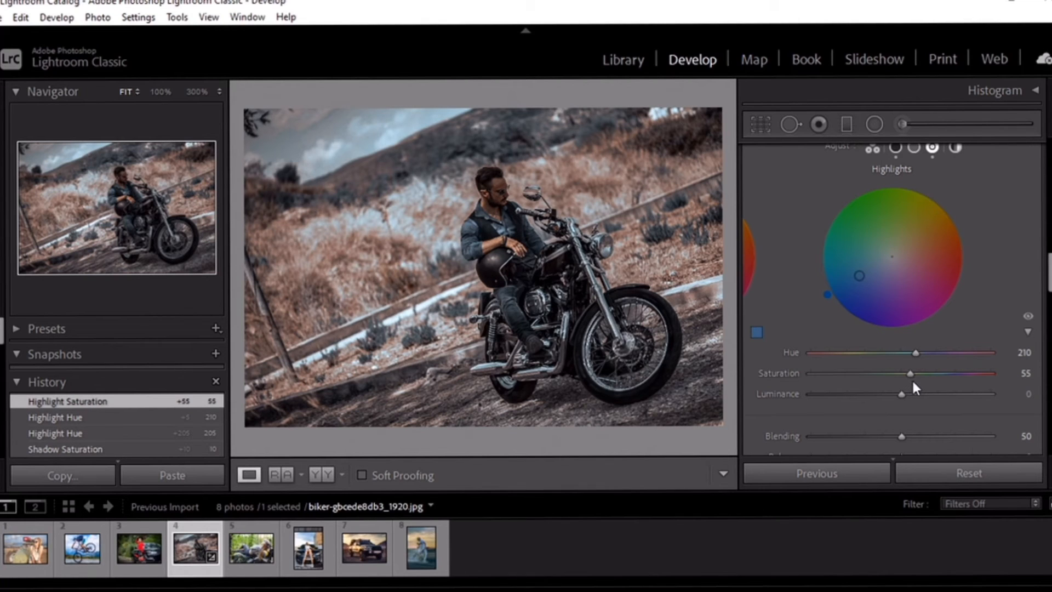
Set noise reduction to Luminance 20 and Color 40.
{"action": "scroll", "coordinate": [812, 268], "scroll_direction": "down", "scroll_amount": 5}
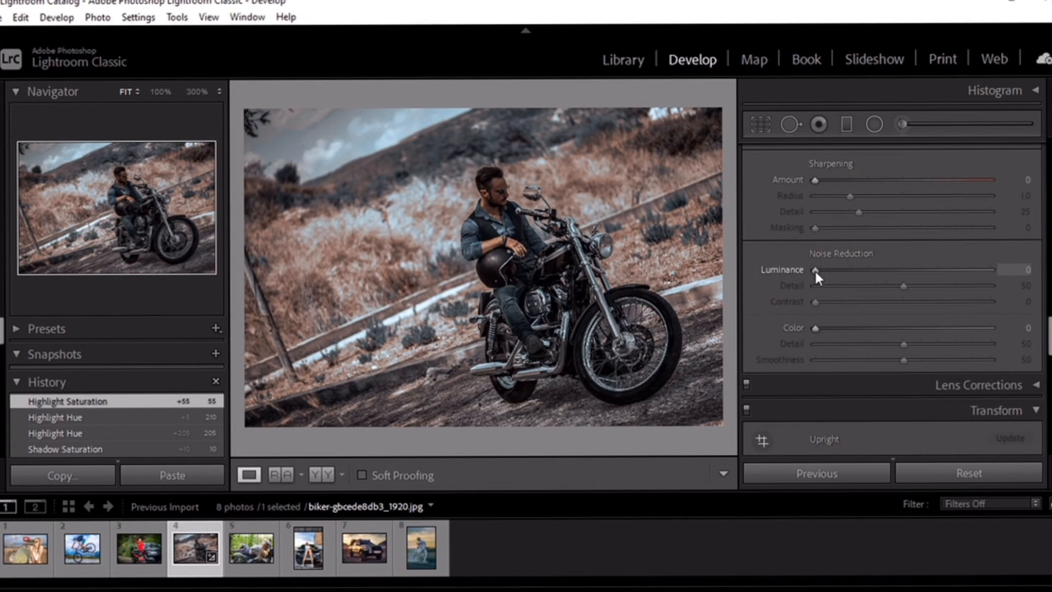
{"action": "left_click_drag", "start_coordinate": [815, 271], "coordinate": [853, 278]}
{"action": "left_click_drag", "start_coordinate": [854, 278], "coordinate": [850, 280]}
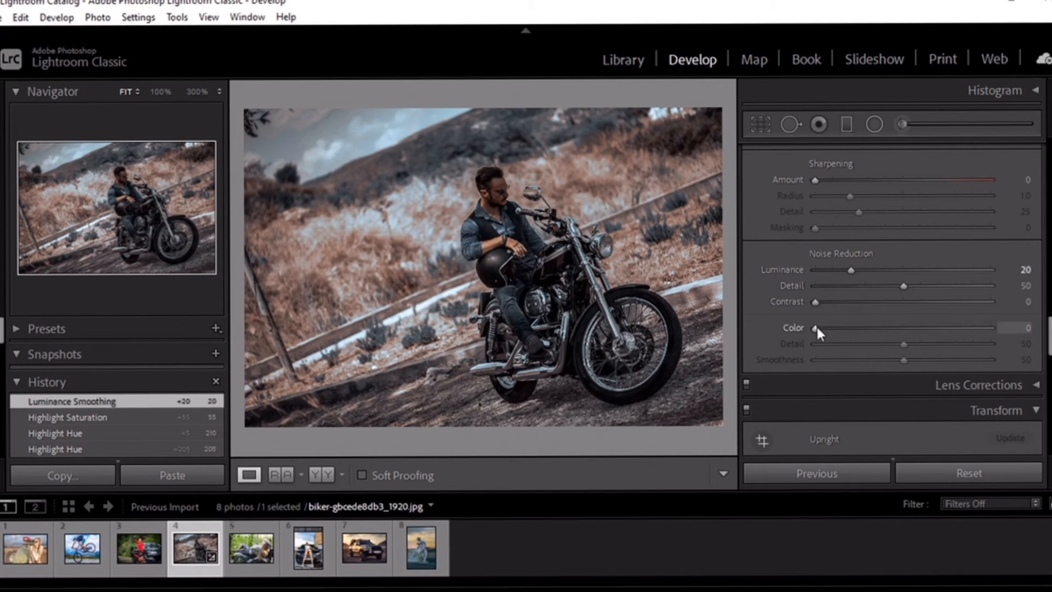
{"action": "left_click_drag", "start_coordinate": [817, 329], "coordinate": [885, 340]}
Add a post-crop vignette with Amount -36, Midpoint 77 and Feather 80.
{"action": "scroll", "coordinate": [903, 258], "scroll_direction": "down", "scroll_amount": 5}
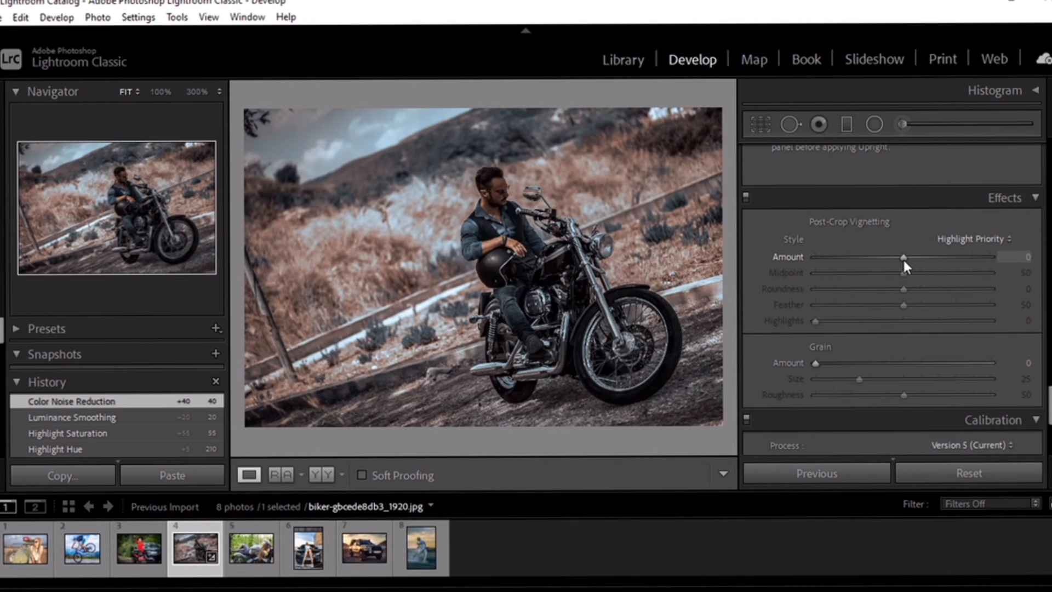
{"action": "left_click_drag", "start_coordinate": [902, 258], "coordinate": [957, 320]}
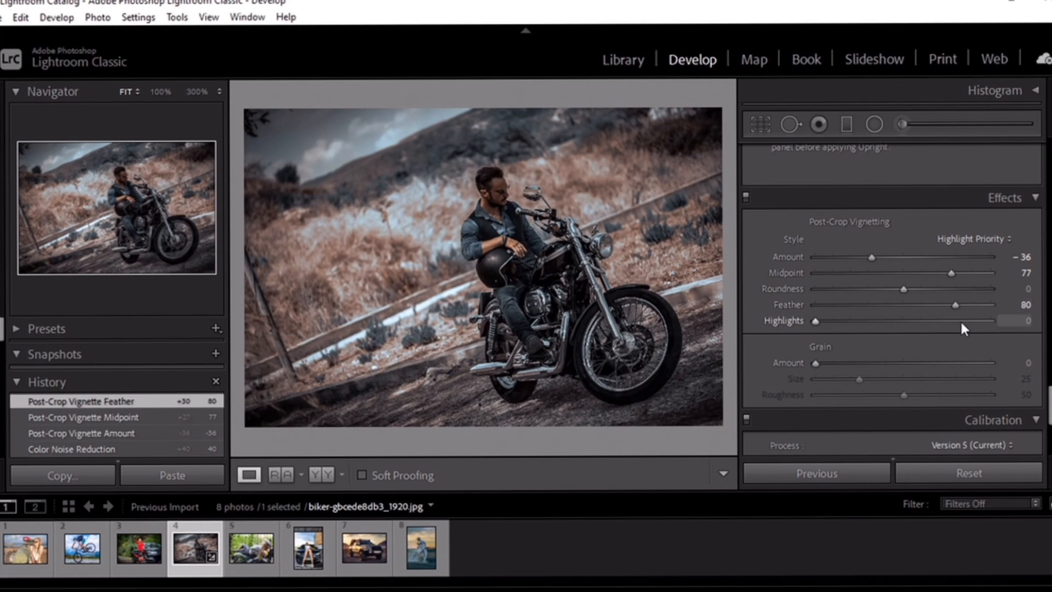
Review all develop settings of the photo, from the basic tone values through curve, HSL hue and luminance, color grading, detail and effects to calibration.
{"action": "scroll", "coordinate": [962, 326], "scroll_direction": "up", "scroll_amount": 10}
{"action": "scroll", "coordinate": [965, 328], "scroll_direction": "down", "scroll_amount": 5}
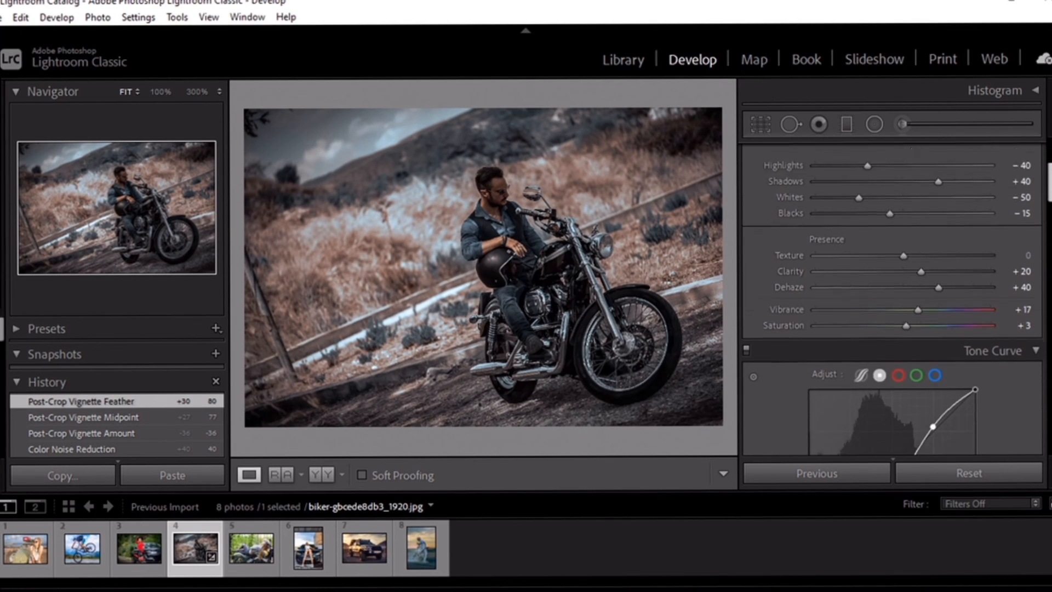
{"action": "scroll", "coordinate": [892, 299], "scroll_direction": "down", "scroll_amount": 5}
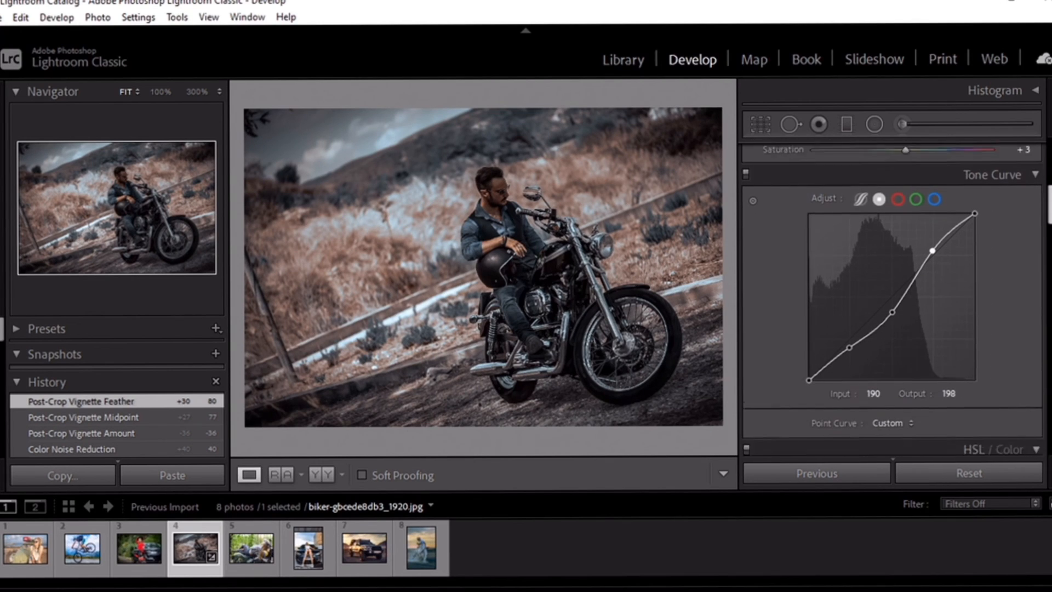
{"action": "scroll", "coordinate": [892, 299], "scroll_direction": "down", "scroll_amount": 4}
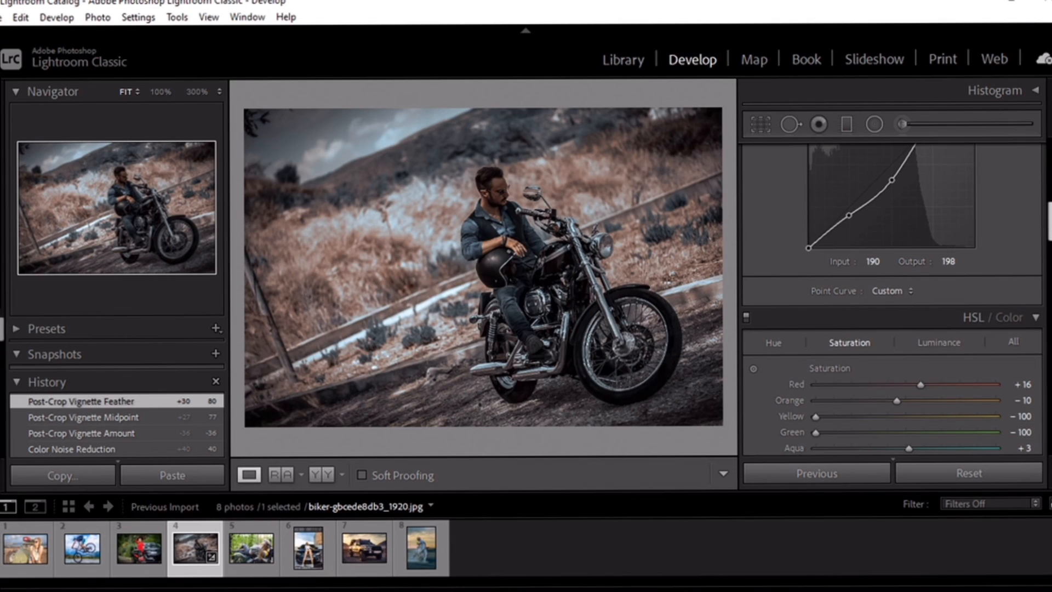
{"action": "scroll", "coordinate": [892, 299], "scroll_direction": "down", "scroll_amount": 4}
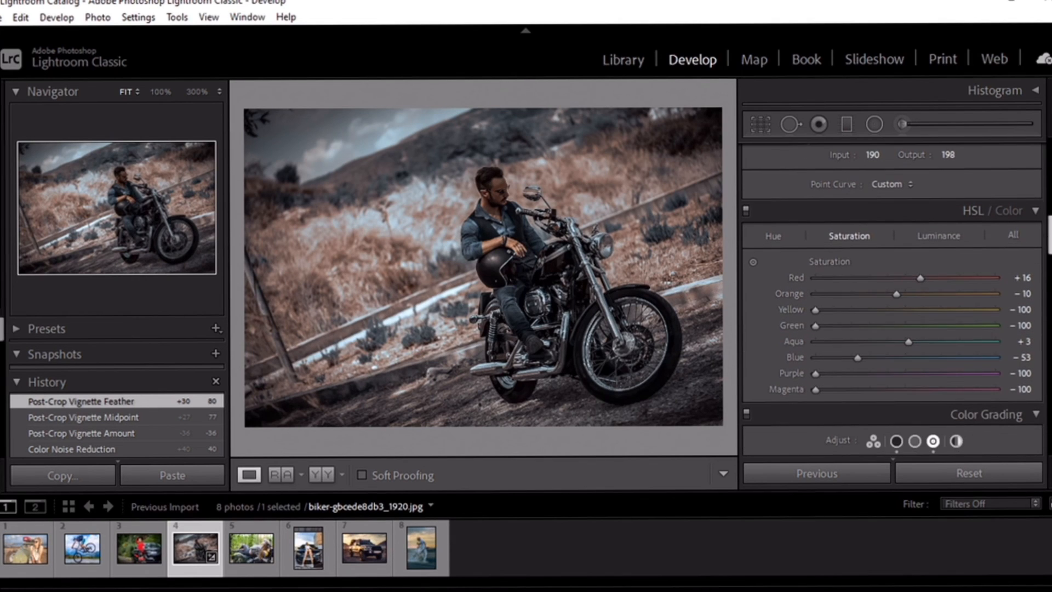
{"action": "left_click", "coordinate": [782, 232]}
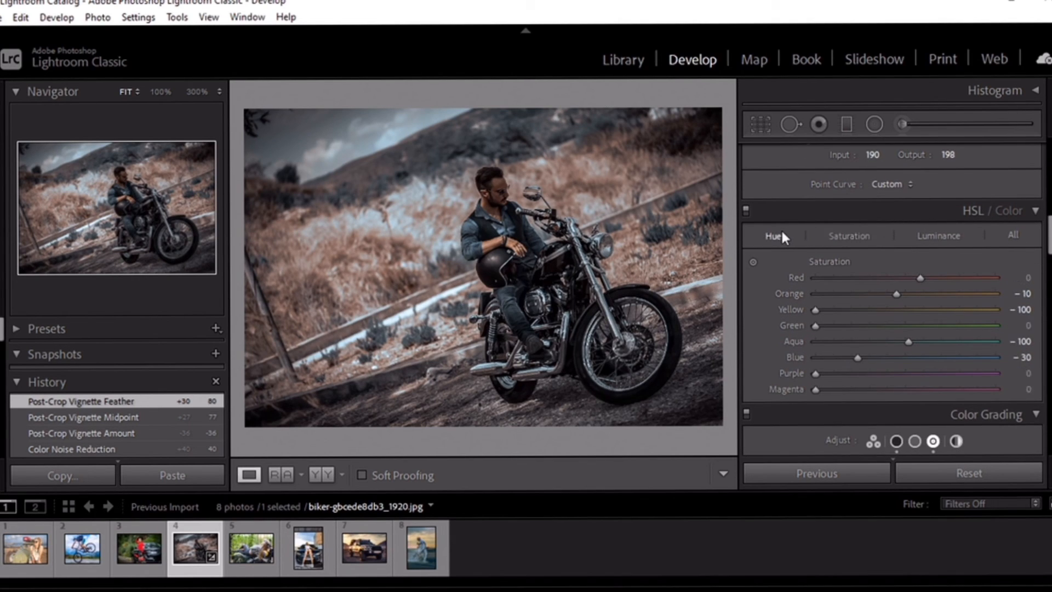
{"action": "left_click", "coordinate": [938, 236]}
{"action": "scroll", "coordinate": [1047, 236], "scroll_direction": "down", "scroll_amount": 1}
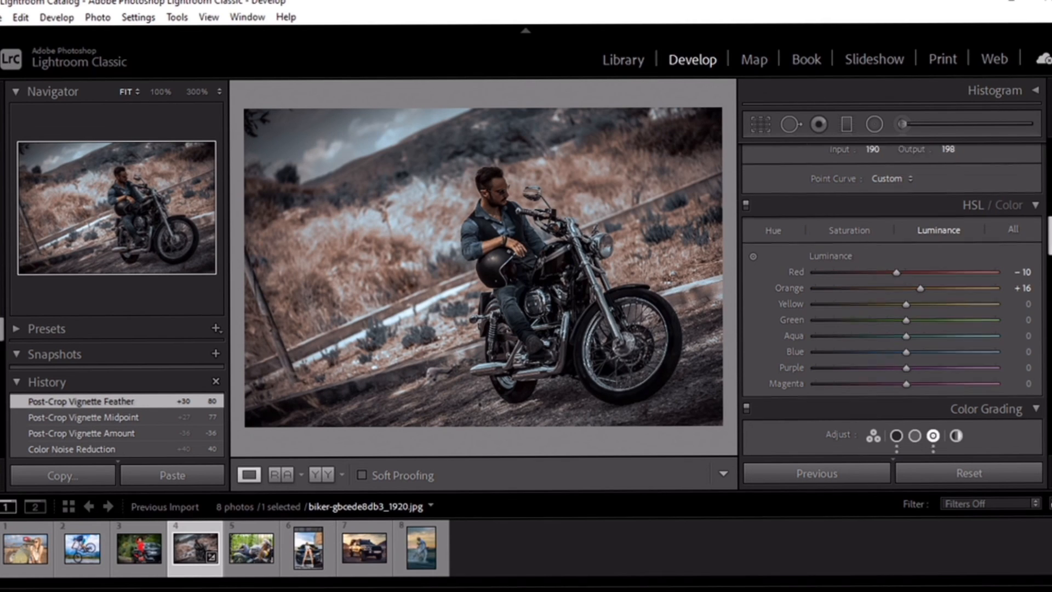
{"action": "scroll", "coordinate": [892, 300], "scroll_direction": "down", "scroll_amount": 3}
{"action": "scroll", "coordinate": [892, 304], "scroll_direction": "down", "scroll_amount": 8}
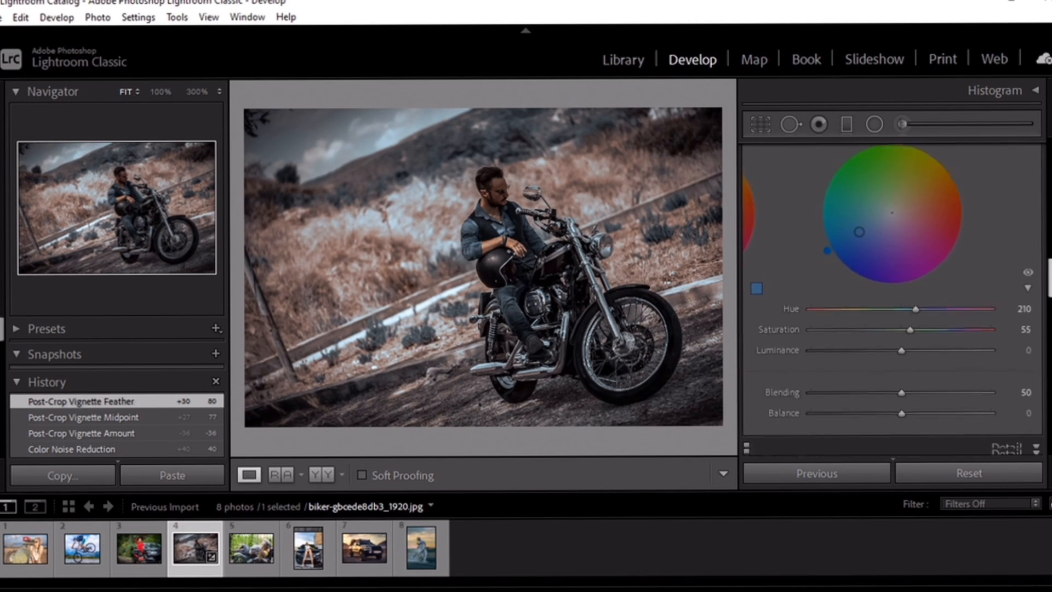
{"action": "scroll", "coordinate": [892, 305], "scroll_direction": "down", "scroll_amount": 10}
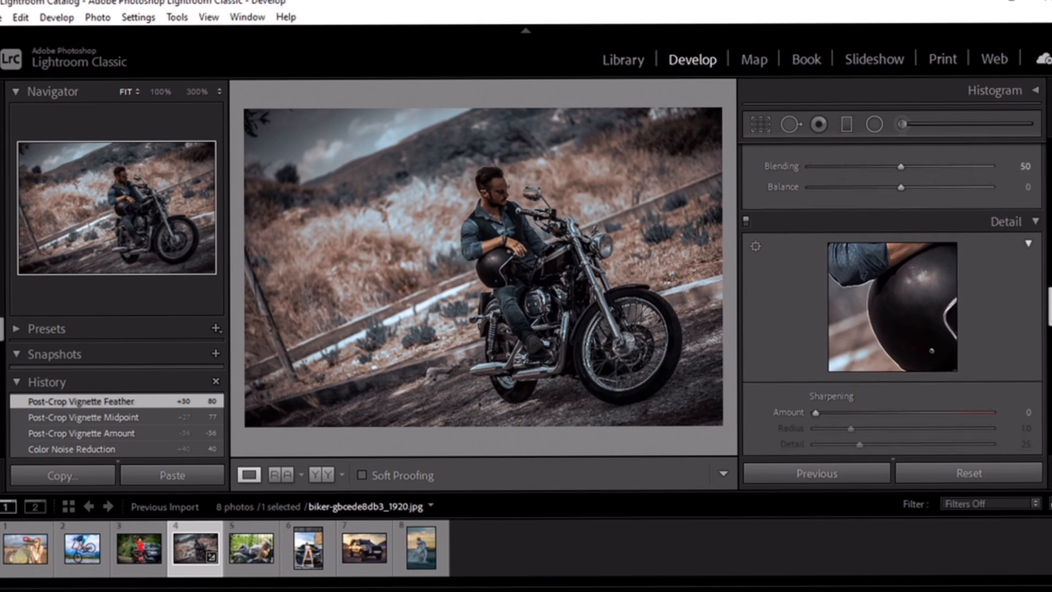
{"action": "scroll", "coordinate": [892, 301], "scroll_direction": "down", "scroll_amount": 10}
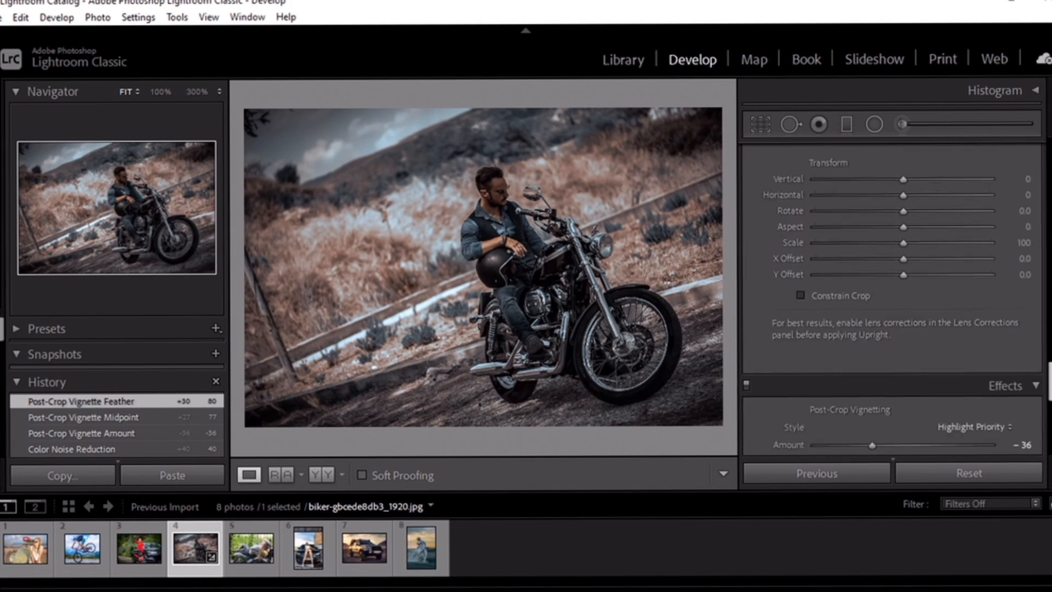
{"action": "scroll", "coordinate": [892, 304], "scroll_direction": "down", "scroll_amount": 4}
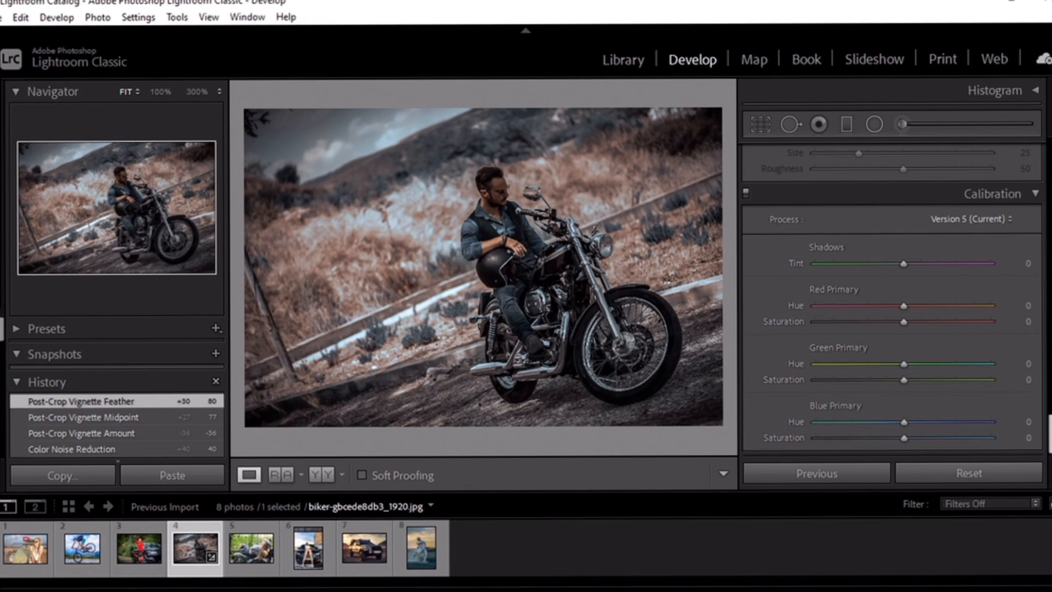
Export the edited motorcycle photo with the Export to DNG preset.
{"action": "left_click", "coordinate": [4, 17]}
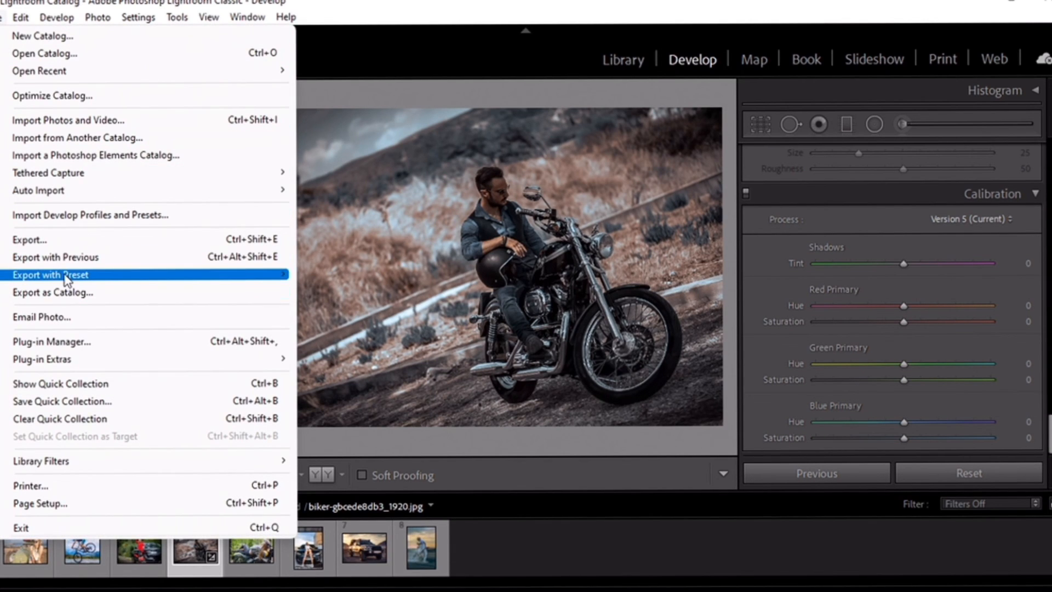
{"action": "mouse_move", "coordinate": [65, 277]}
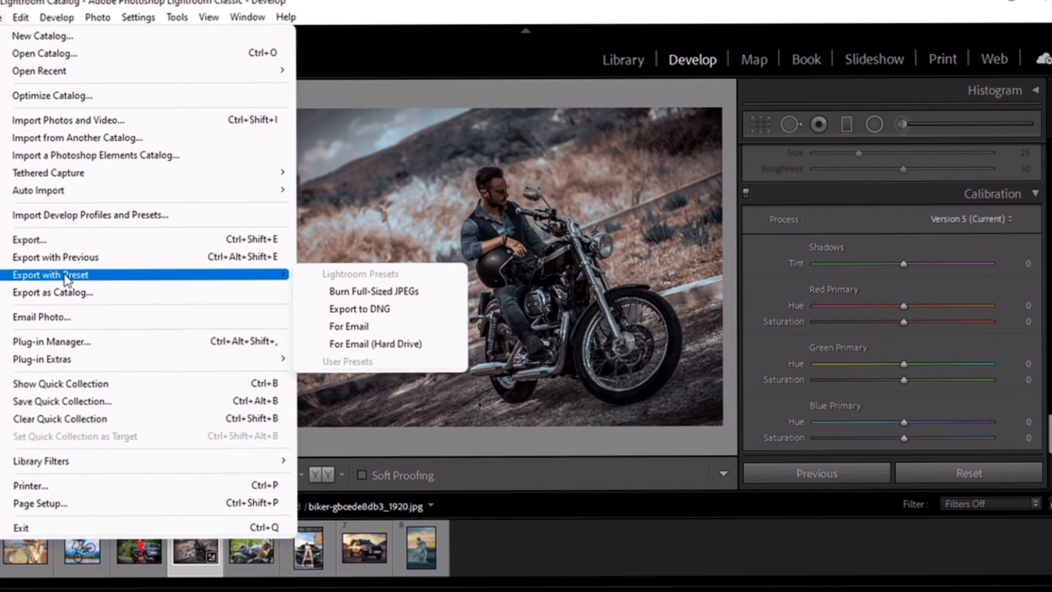
{"action": "left_click", "coordinate": [343, 310]}
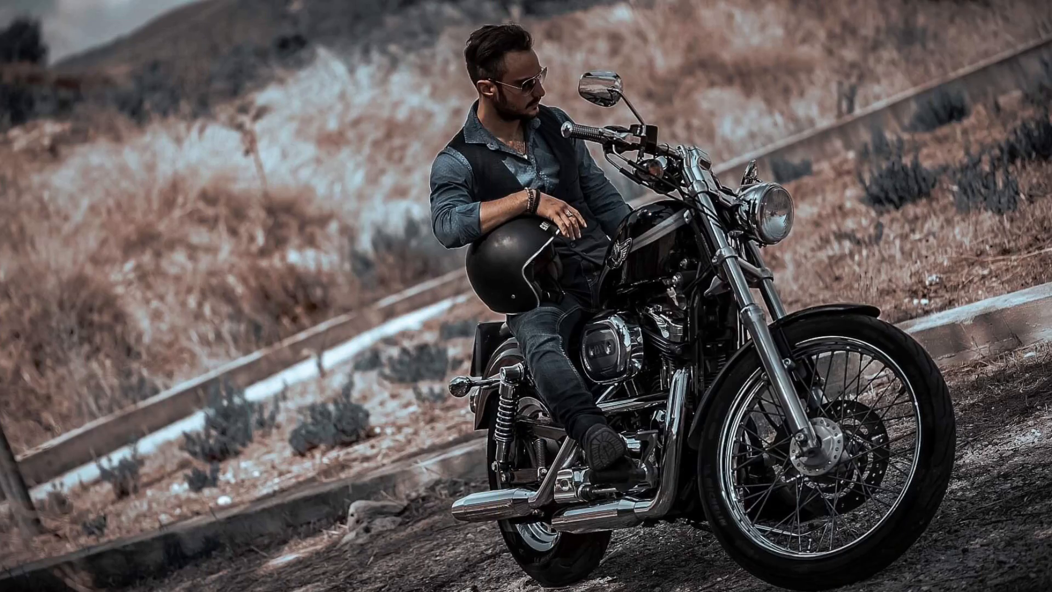